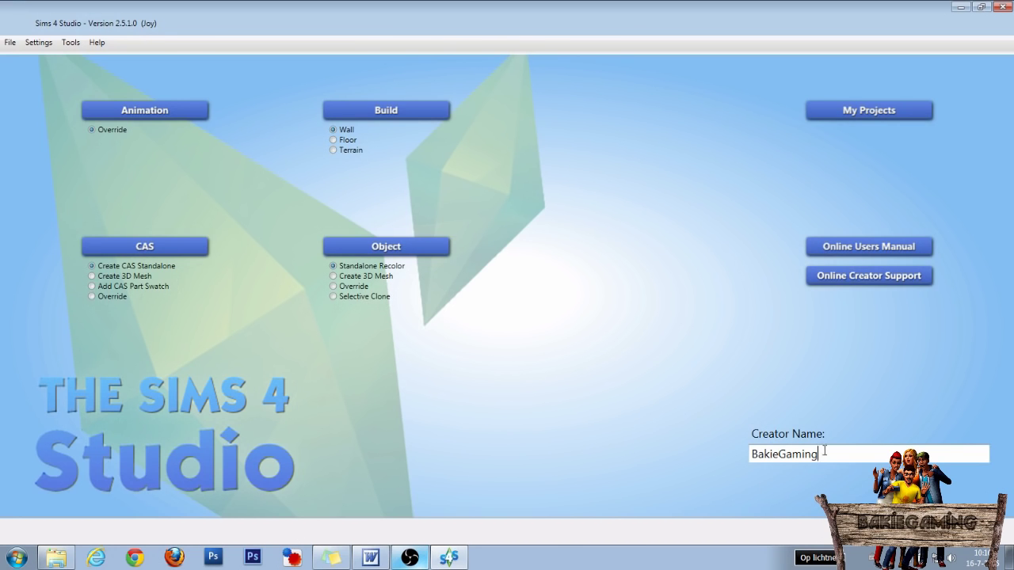
Start a standalone object recolor, search the catalog for code 9183 and select the bin
{"action": "left_click_drag", "start_coordinate": [826, 453], "coordinate": [707, 459]}
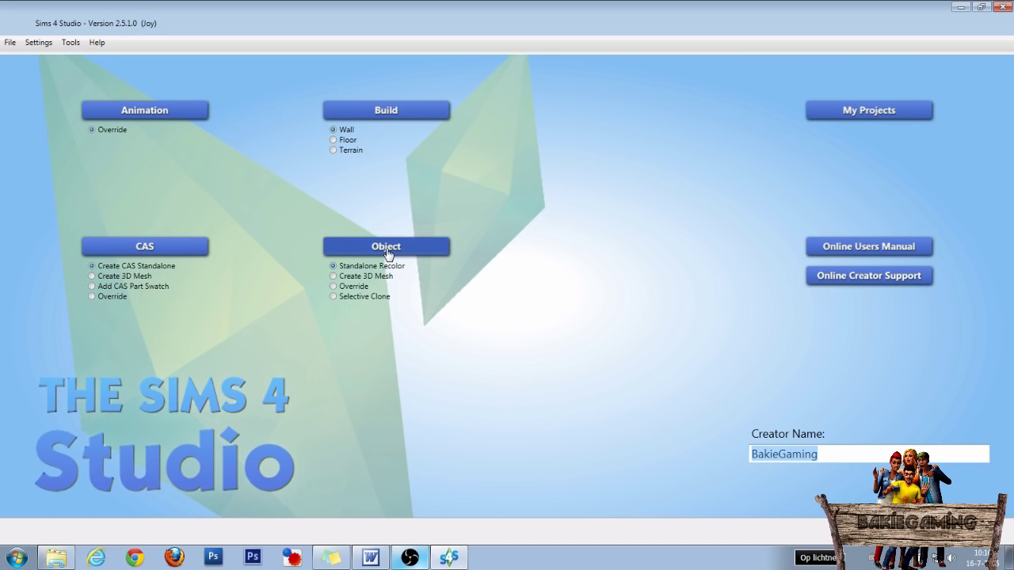
{"action": "left_click", "coordinate": [387, 248]}
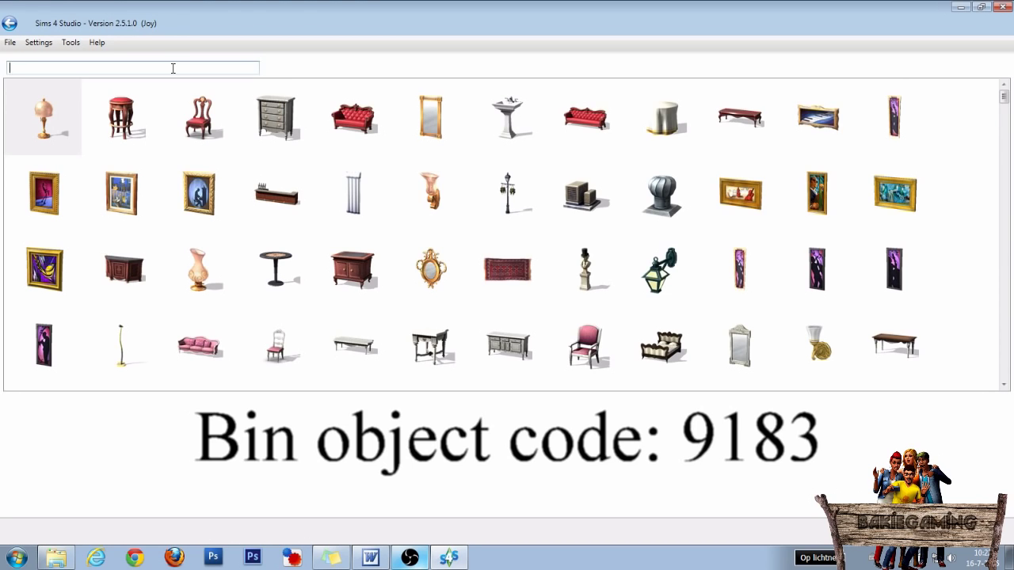
{"action": "type", "text": "9183"}
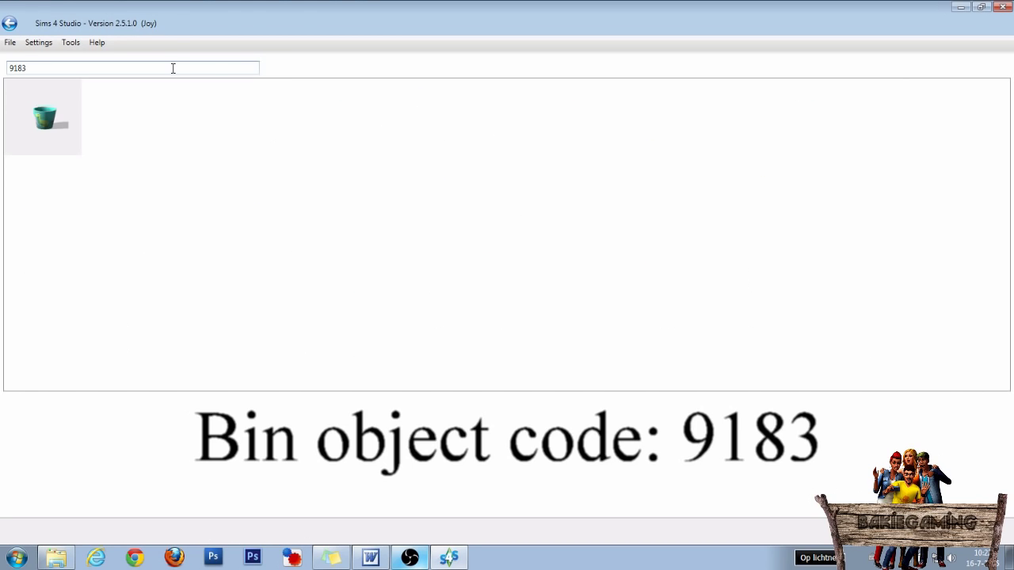
{"action": "left_click", "coordinate": [43, 111]}
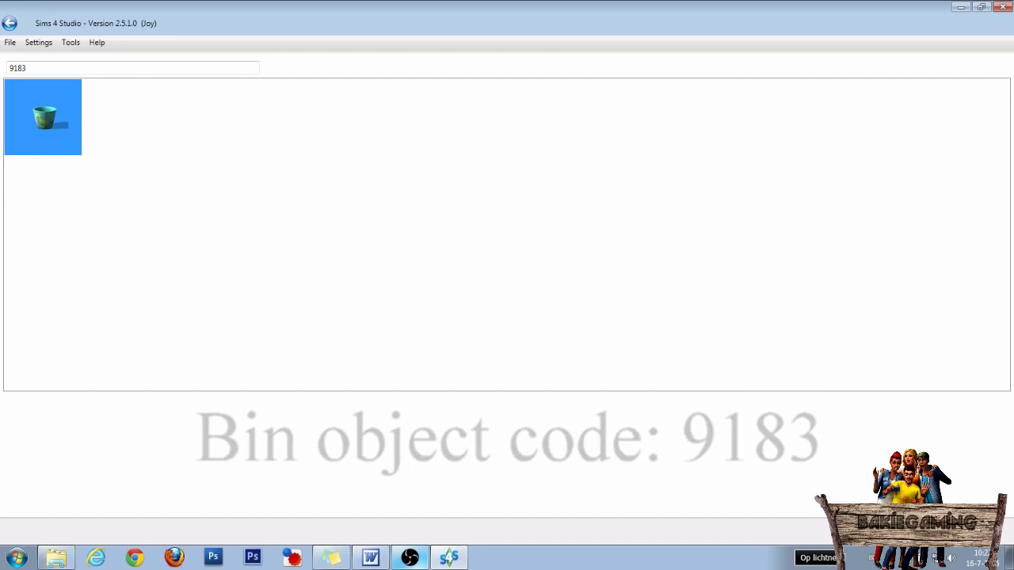
Save the bin's package under the file name whateveryouwant
{"action": "left_click", "coordinate": [462, 434]}
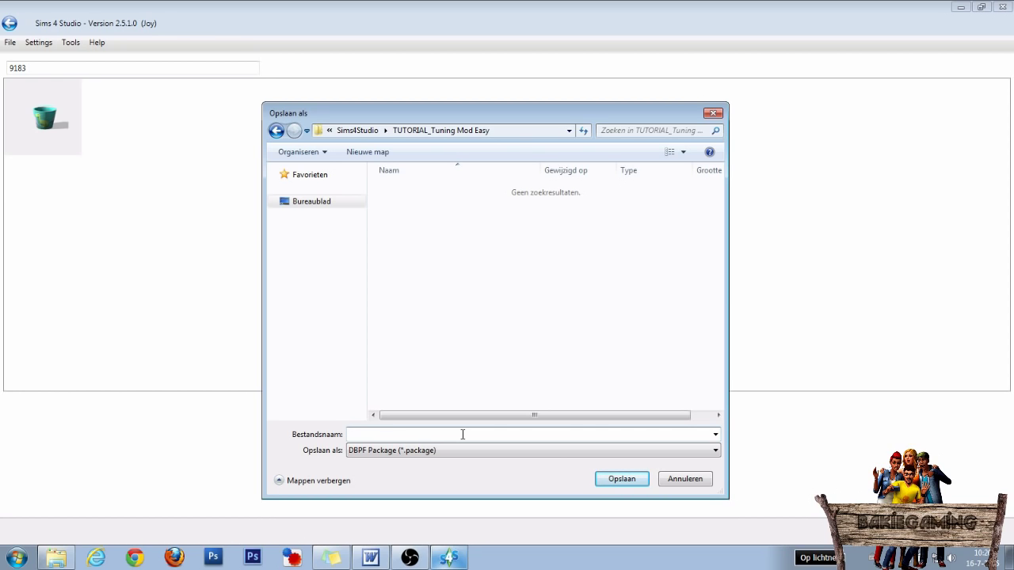
{"action": "type", "text": "whateveryouwant"}
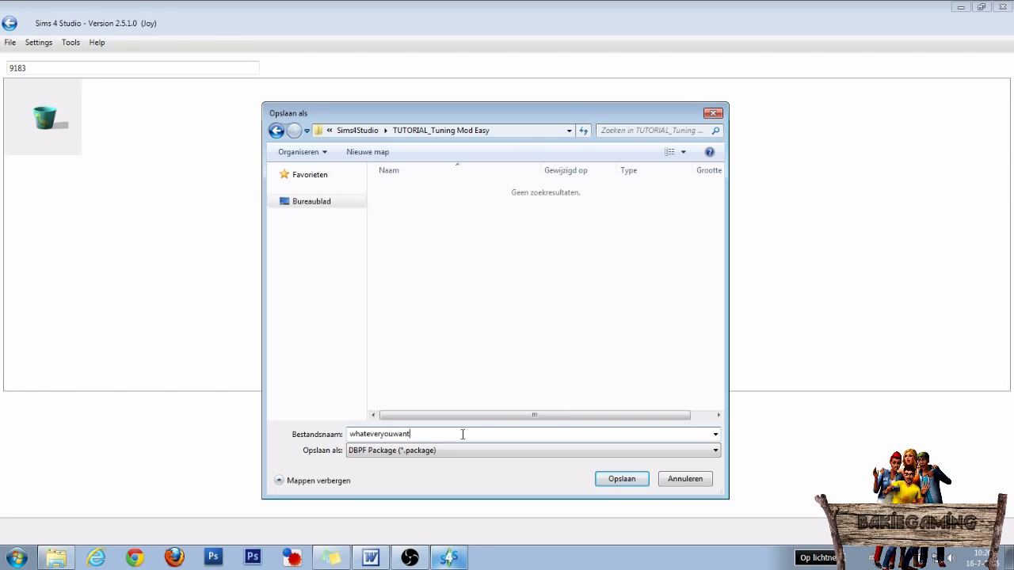
{"action": "left_click", "coordinate": [621, 480]}
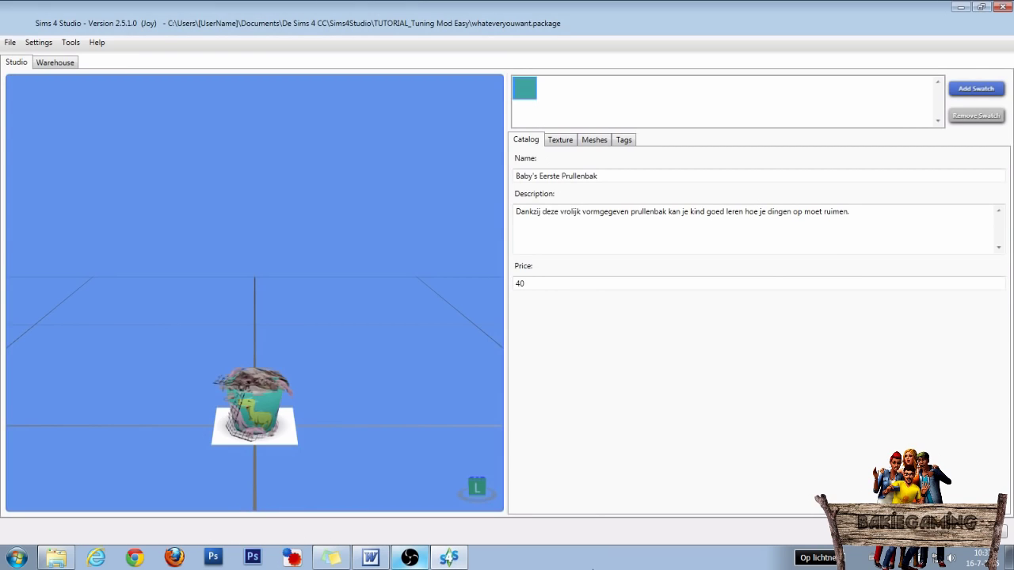
Look up the bin's Tuning and TuningId values in its Object Definition in the warehouse
{"action": "left_click", "coordinate": [57, 63]}
{"action": "scroll", "coordinate": [93, 293], "scroll_direction": "down", "scroll_amount": 3}
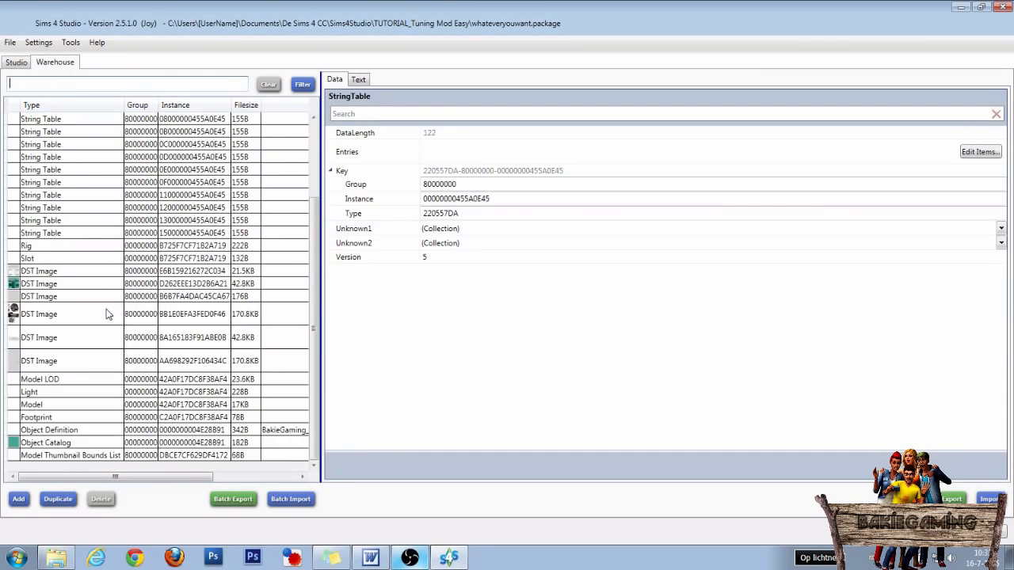
{"action": "left_click", "coordinate": [54, 430]}
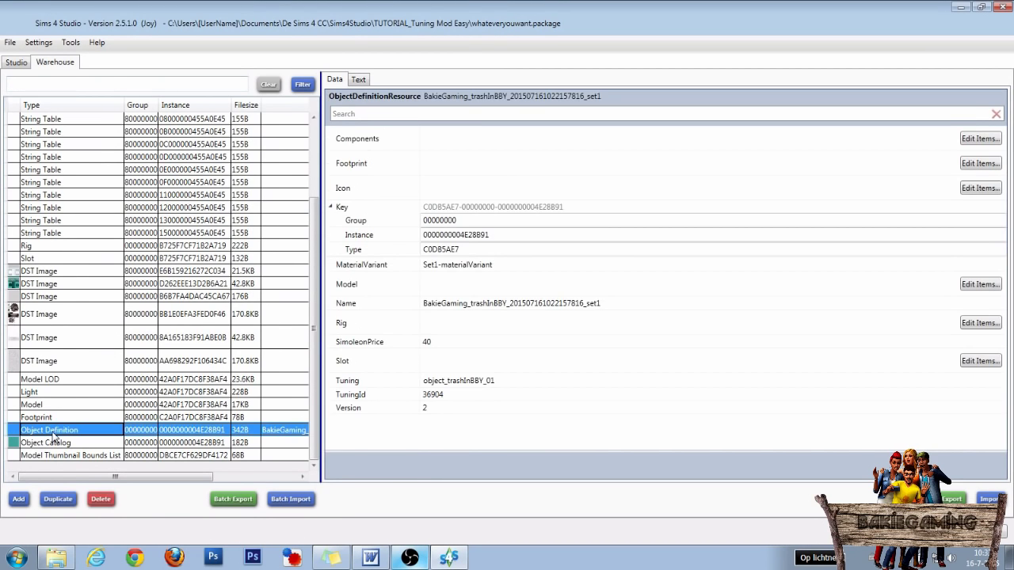
{"action": "left_click", "coordinate": [515, 381]}
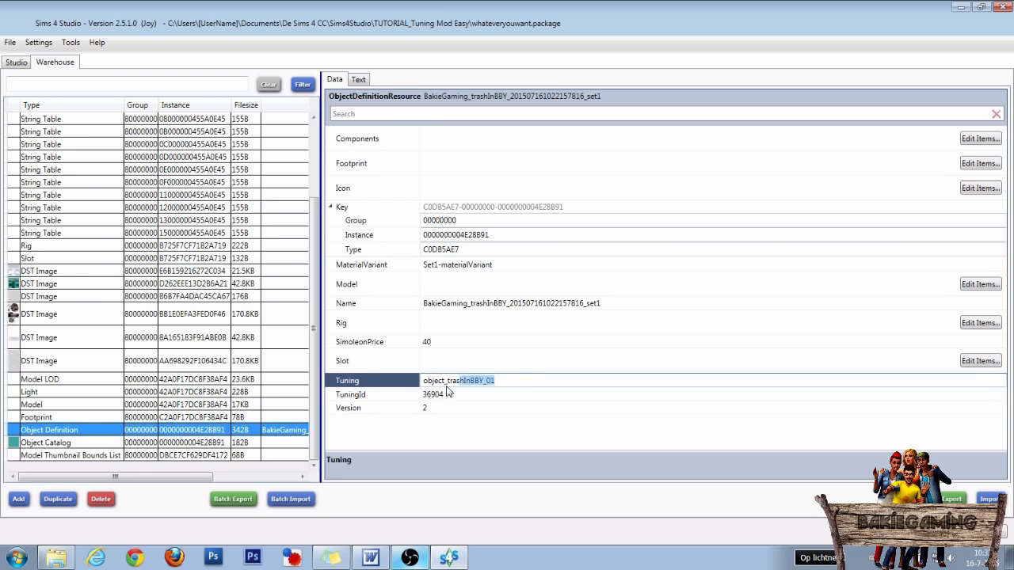
{"action": "left_click", "coordinate": [471, 396]}
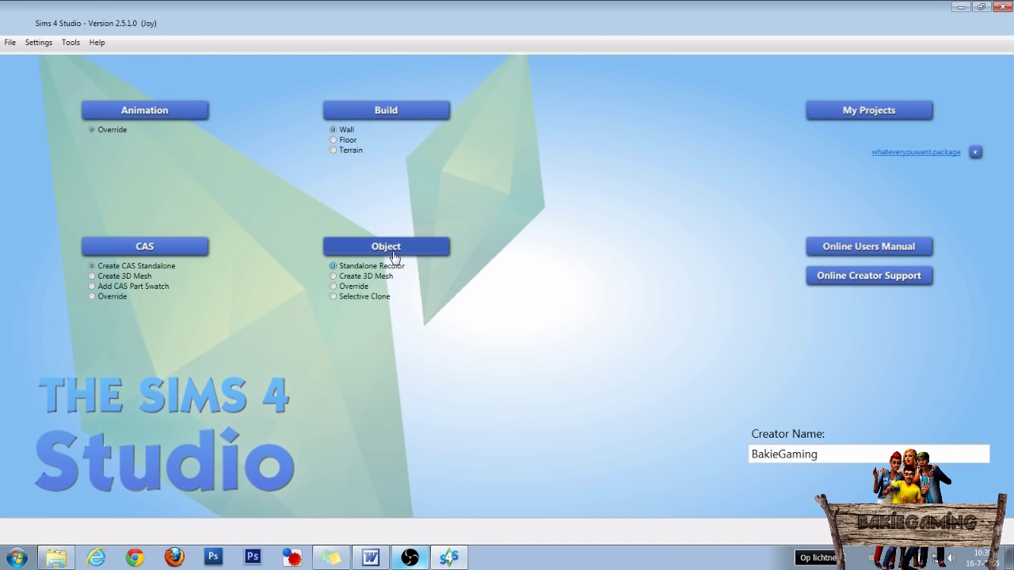
Start another standalone object recolor, search the catalog for code 3DD5 and select the toilet
{"action": "left_click", "coordinate": [387, 246]}
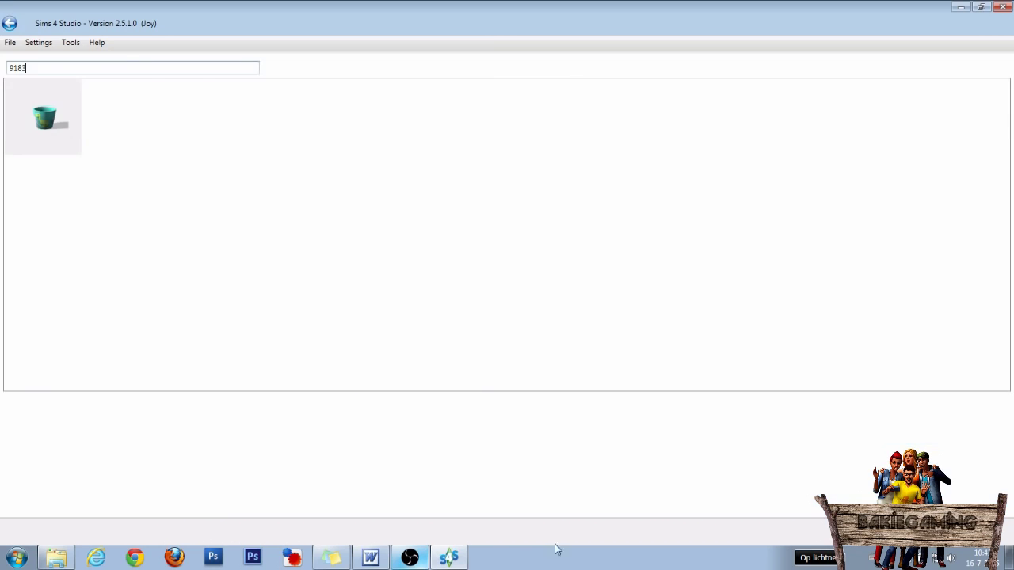
{"action": "left_click_drag", "start_coordinate": [75, 68], "coordinate": [2, 72]}
{"action": "key", "text": "BackSpace"}
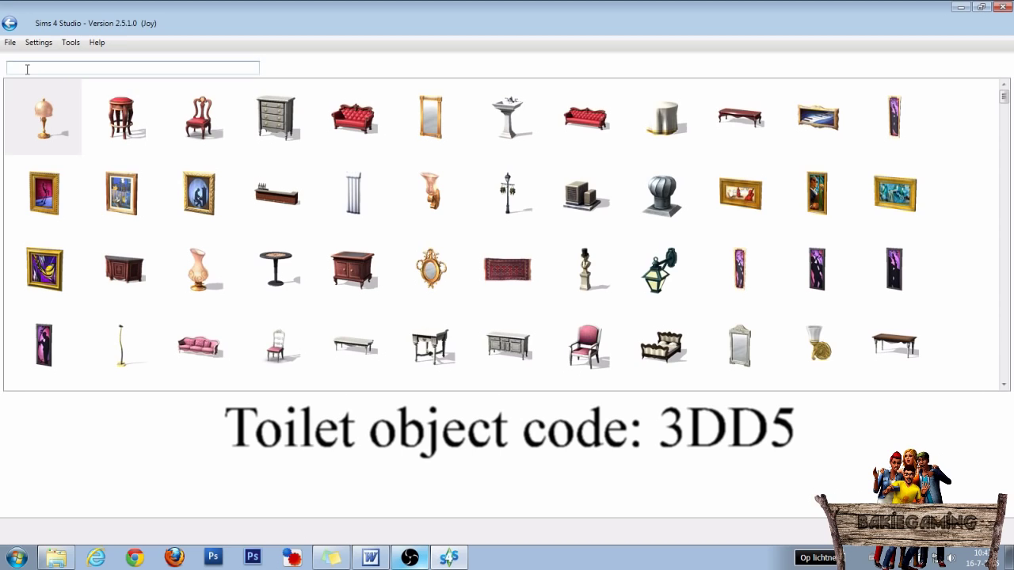
{"action": "left_click", "coordinate": [27, 68]}
{"action": "type", "text": "3DD5"}
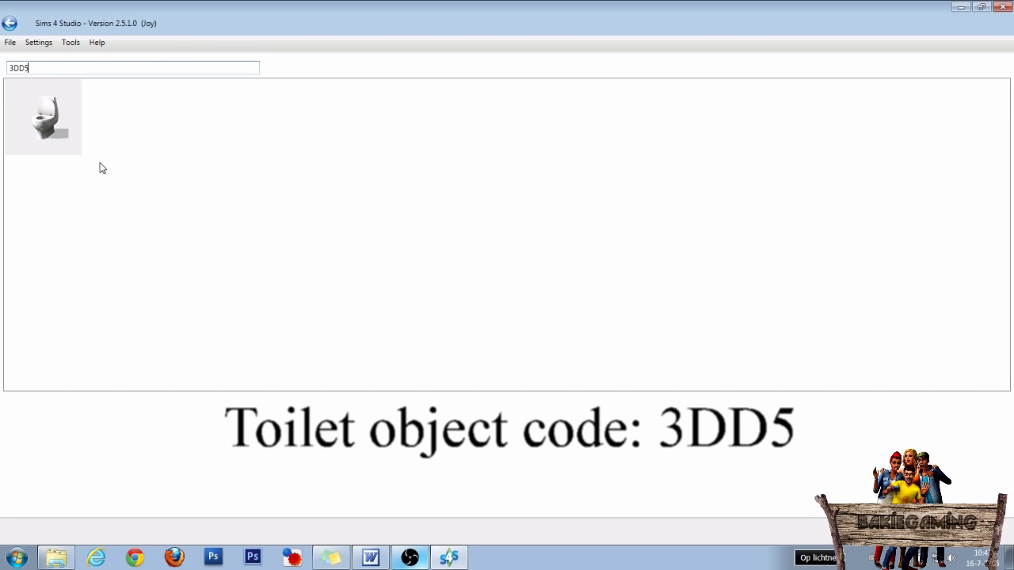
{"action": "left_click", "coordinate": [46, 126]}
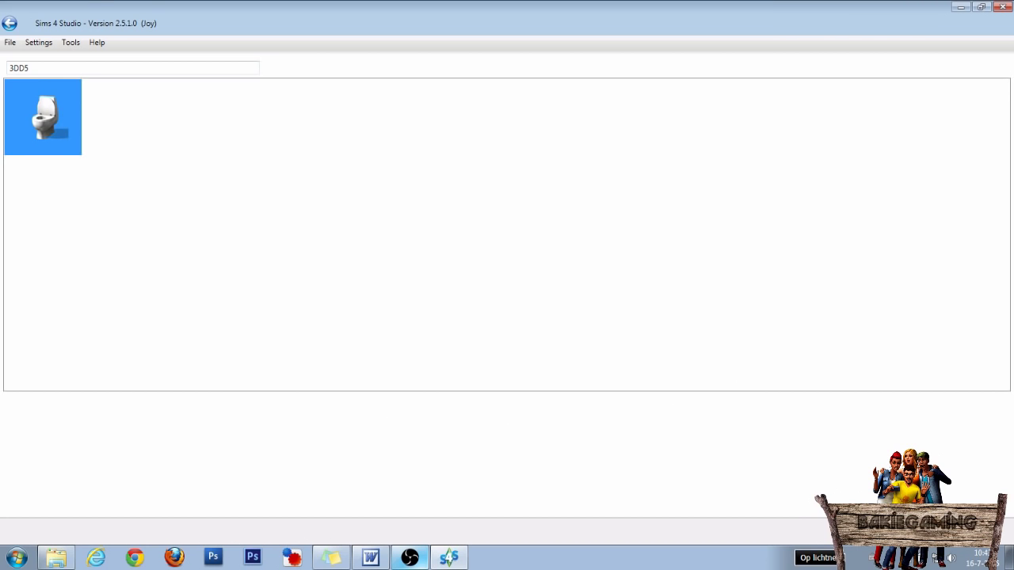
Save the toilet's package as BakieGaming_Tutorial_TuningEasy_Toilet
{"action": "key", "text": "Return"}
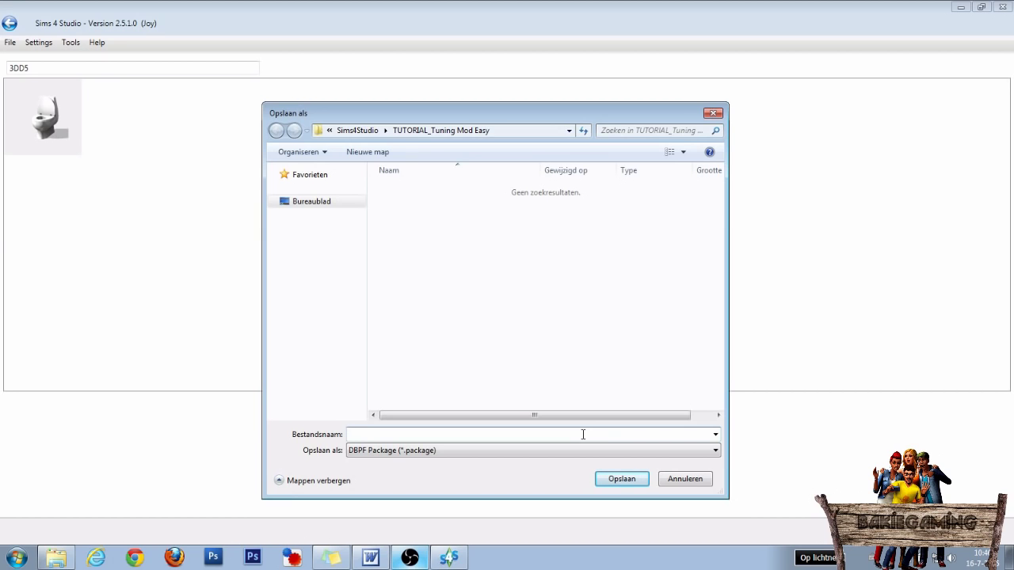
{"action": "type", "text": "BakieGaming_Tutorial_TuningEasy_Toilet"}
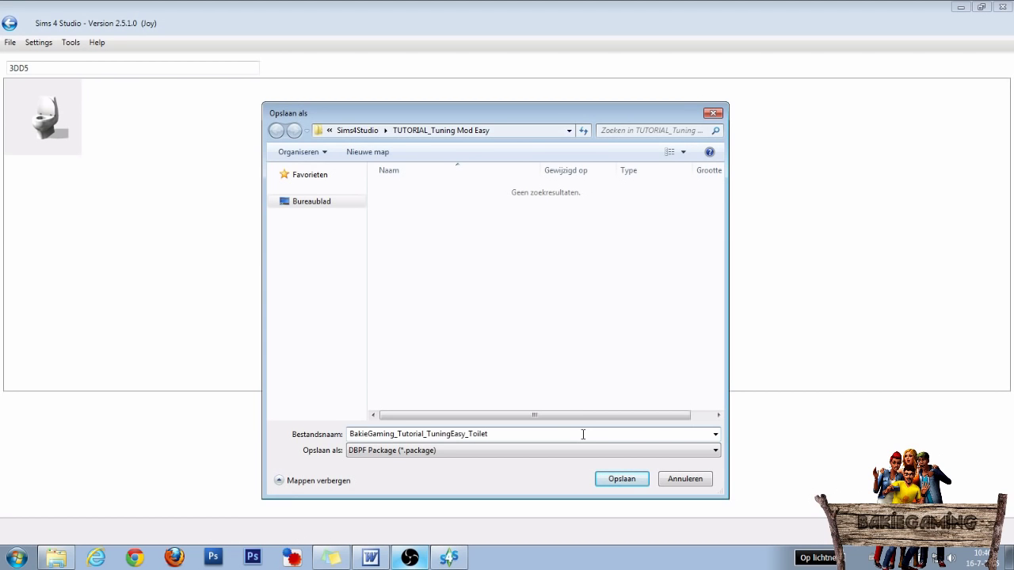
{"action": "left_click", "coordinate": [621, 480]}
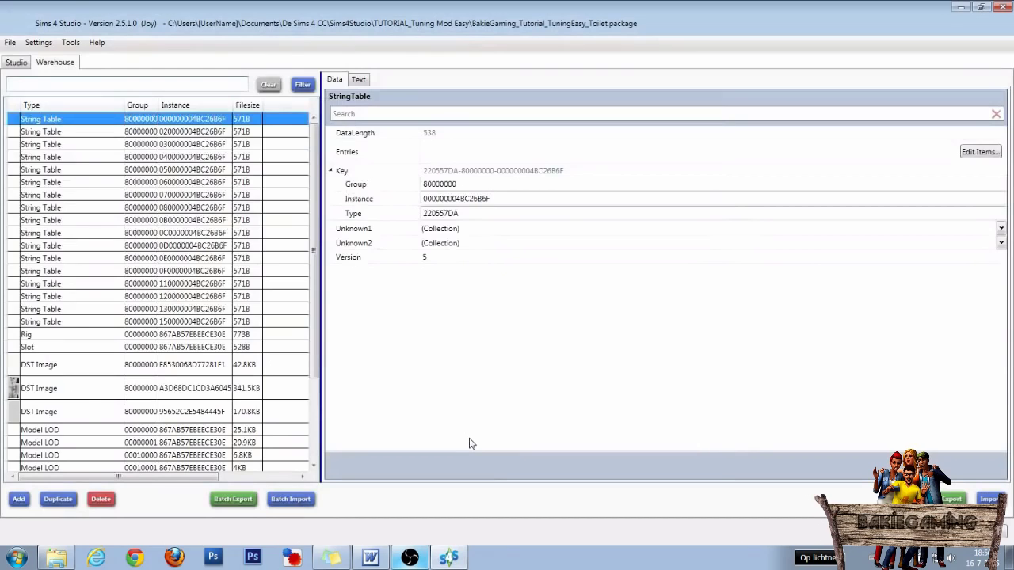
Review the toilet's catalog name, description and price
{"action": "left_click", "coordinate": [22, 63]}
{"action": "left_click_drag", "start_coordinate": [732, 176], "coordinate": [490, 175]}
{"action": "left_click_drag", "start_coordinate": [695, 241], "coordinate": [500, 215]}
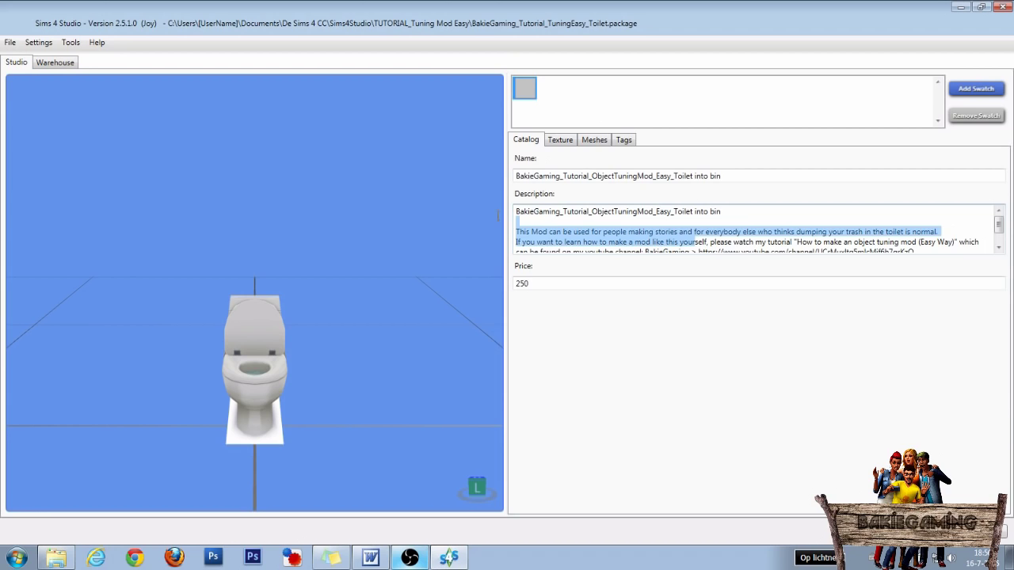
{"action": "left_click_drag", "start_coordinate": [550, 284], "coordinate": [502, 283]}
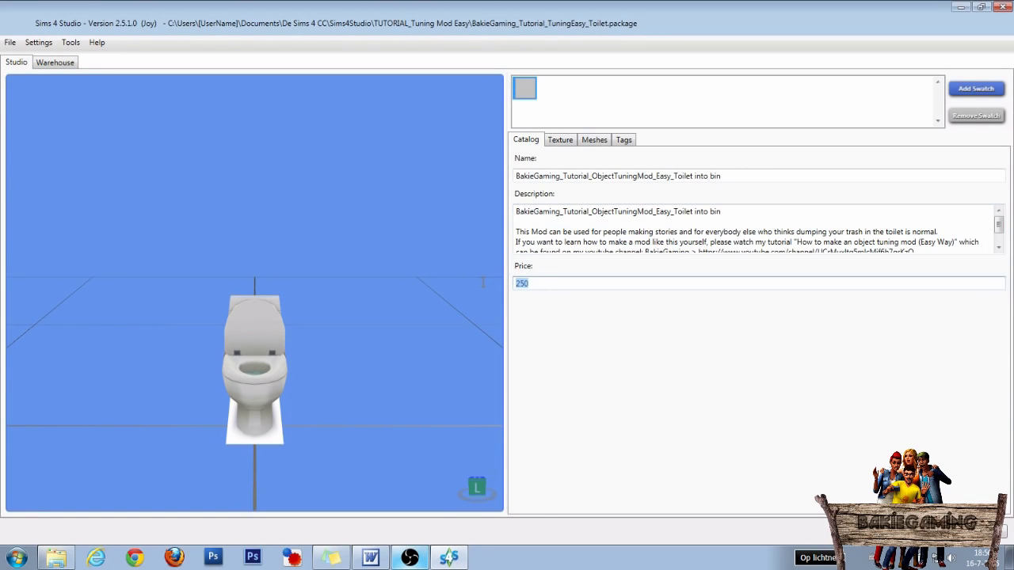
In the toilet's Object Definition, set Tuning to object_trashInBBY_01 and TuningId to 36904
{"action": "left_click", "coordinate": [60, 63]}
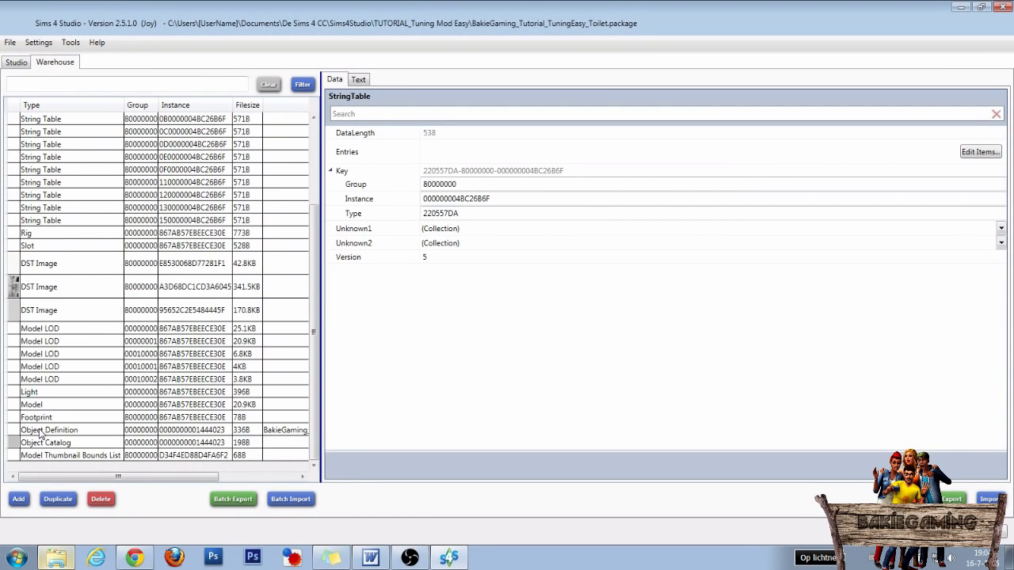
{"action": "left_click", "coordinate": [56, 432]}
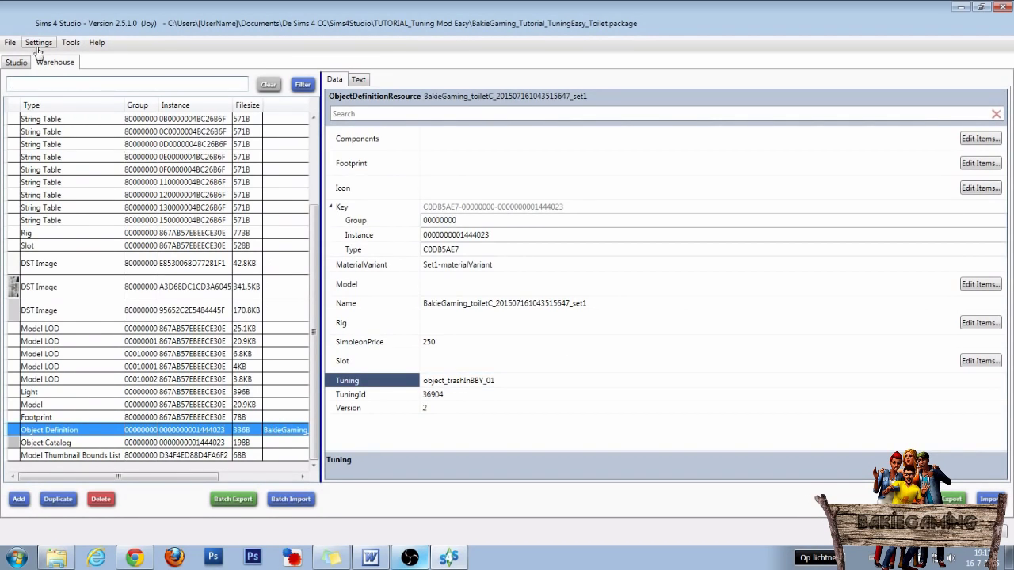
Remove the Toilet plumbing tag and the Bladder function tag from the toilet
{"action": "left_click", "coordinate": [17, 62]}
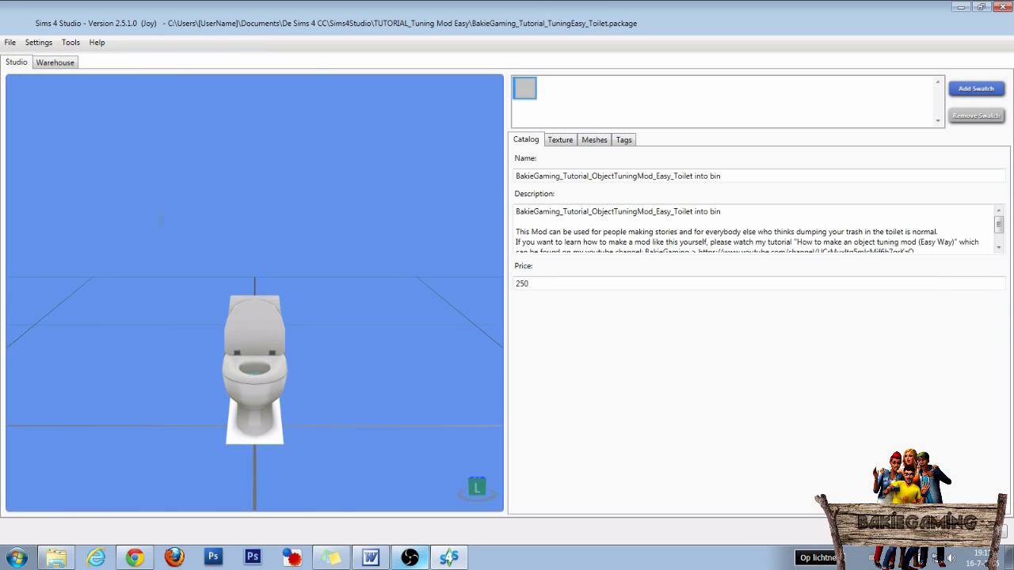
{"action": "left_click", "coordinate": [623, 140]}
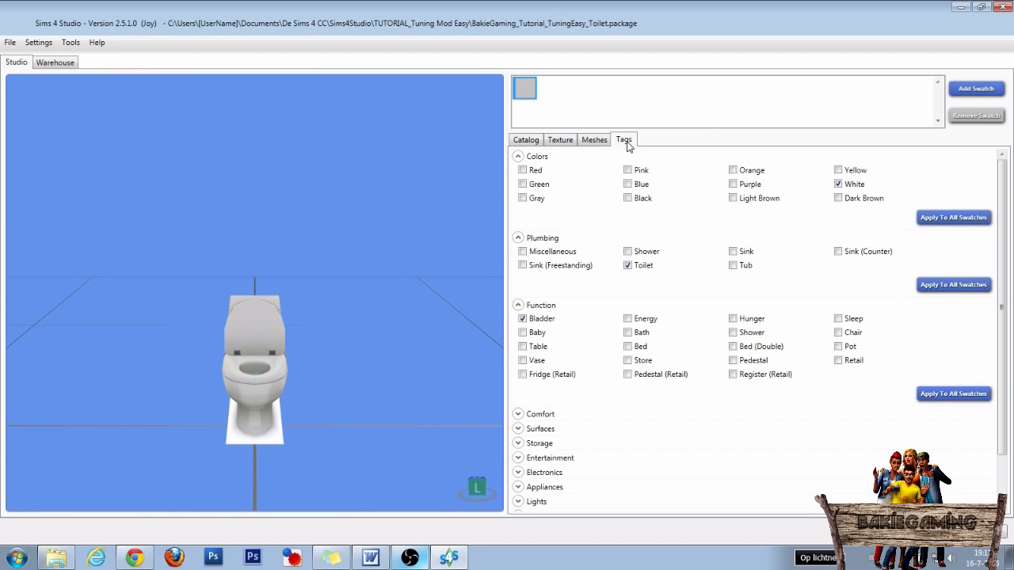
{"action": "left_click", "coordinate": [628, 266]}
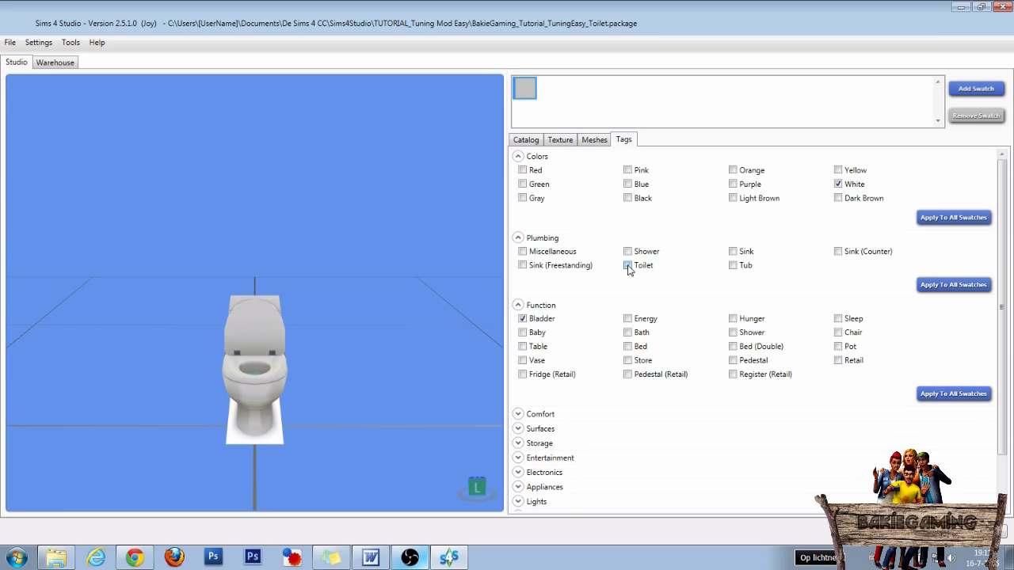
{"action": "left_click", "coordinate": [523, 320]}
Enable the appliance tags Disposable, Disposal (Indoor), Disposal (Outdoor) and Miscellaneous for the toilet
{"action": "left_click", "coordinate": [518, 487]}
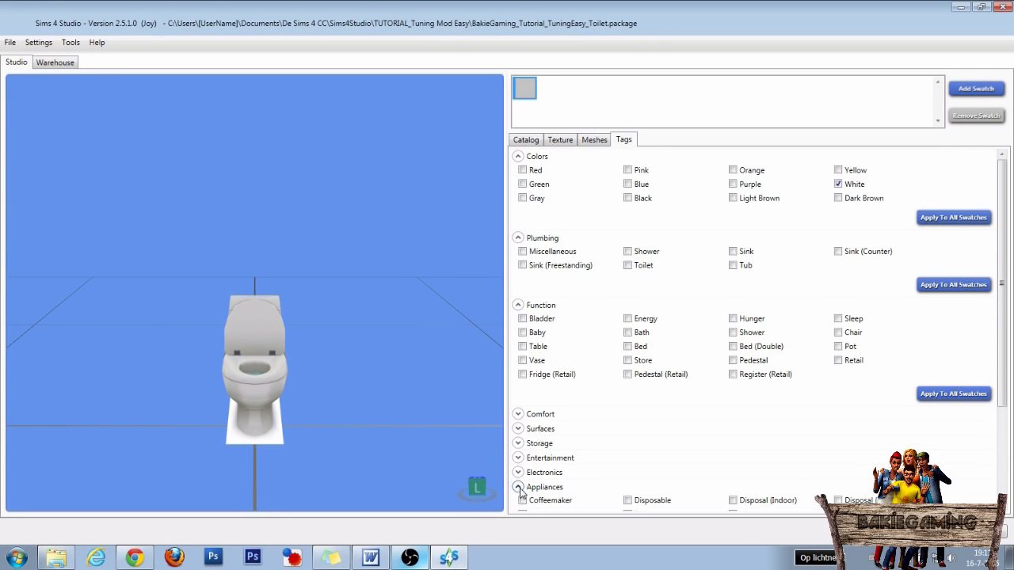
{"action": "scroll", "coordinate": [520, 483], "scroll_direction": "down", "scroll_amount": 2}
{"action": "left_click", "coordinate": [628, 440]}
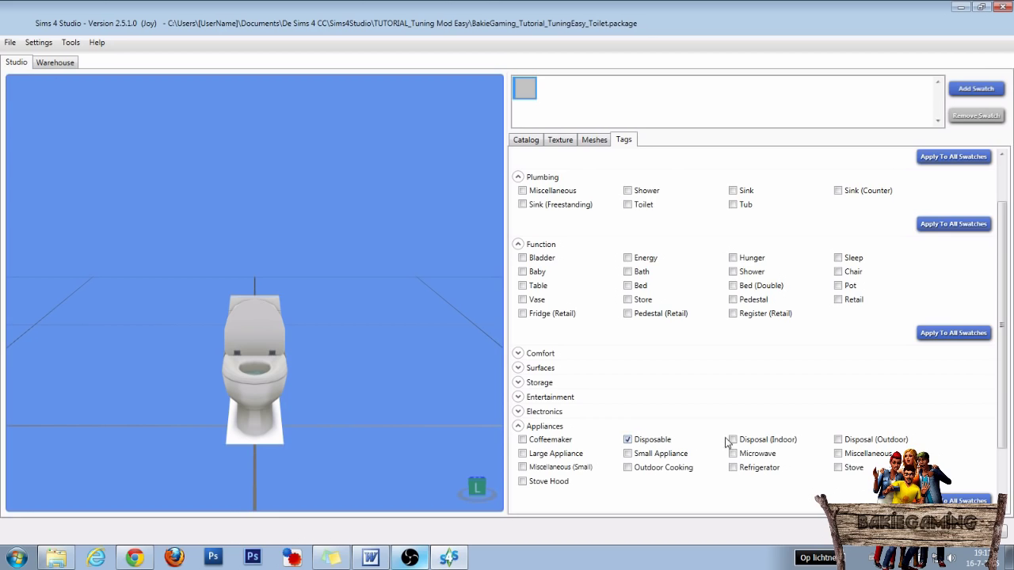
{"action": "left_click", "coordinate": [733, 440]}
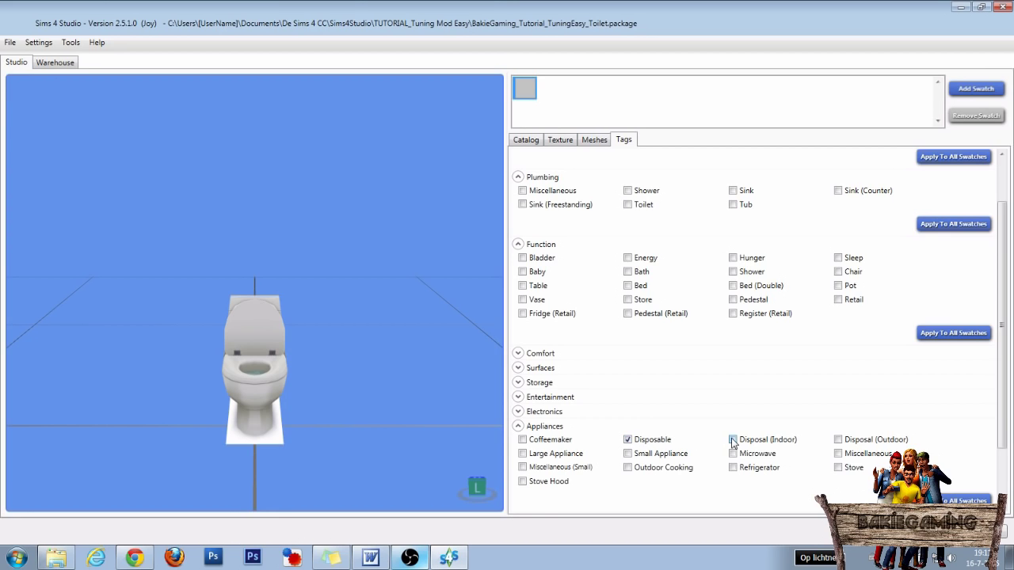
{"action": "left_click", "coordinate": [838, 440]}
Add the tags Func_Bin, Func_Garbage, Func_Rubbish, Func_Trash and Func_TrashCan to the toilet's Object Catalog entry and save the tag list
{"action": "left_click", "coordinate": [51, 63]}
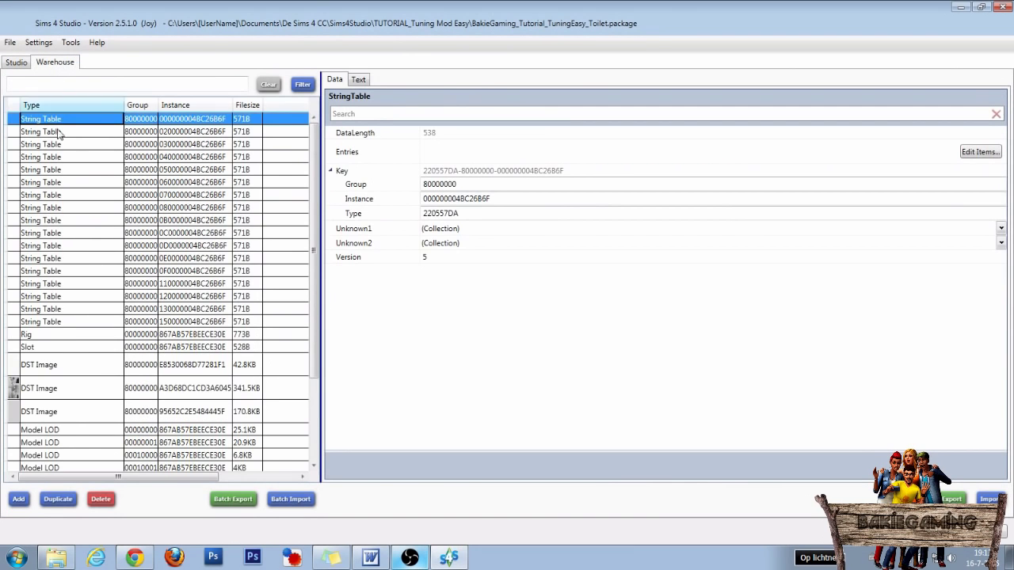
{"action": "scroll", "coordinate": [74, 327], "scroll_direction": "down", "scroll_amount": 3}
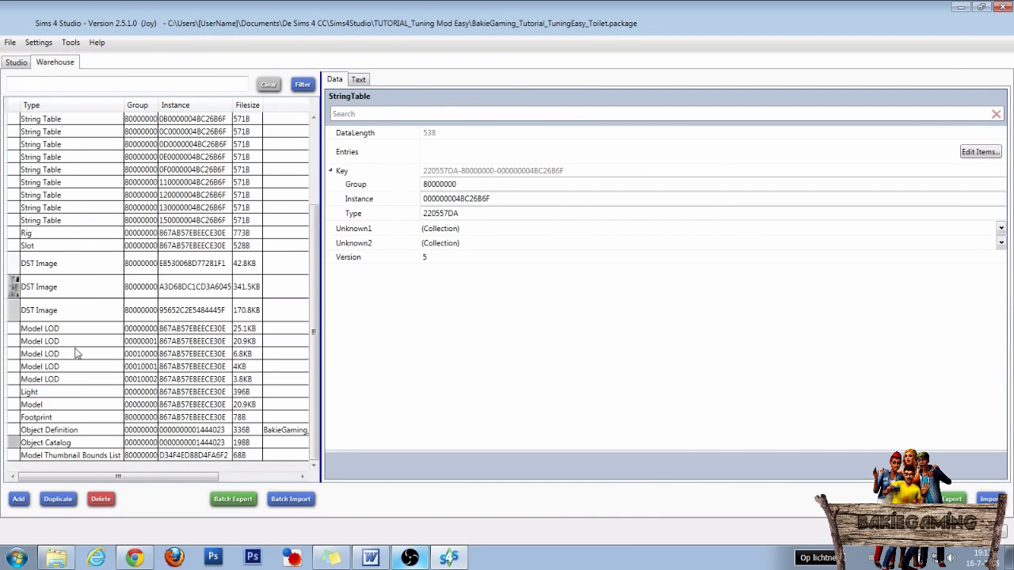
{"action": "left_click", "coordinate": [57, 445]}
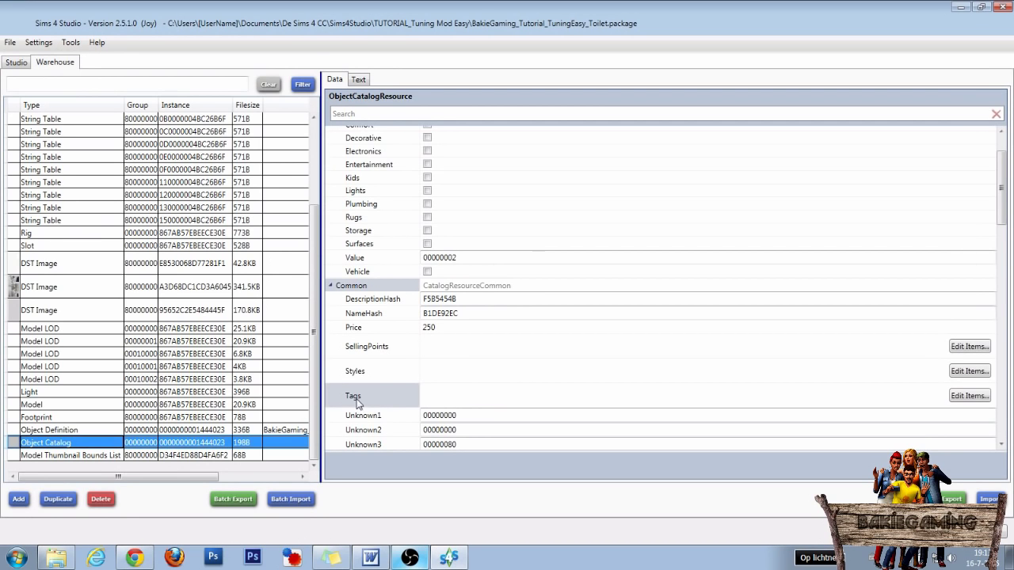
{"action": "left_click", "coordinate": [970, 396]}
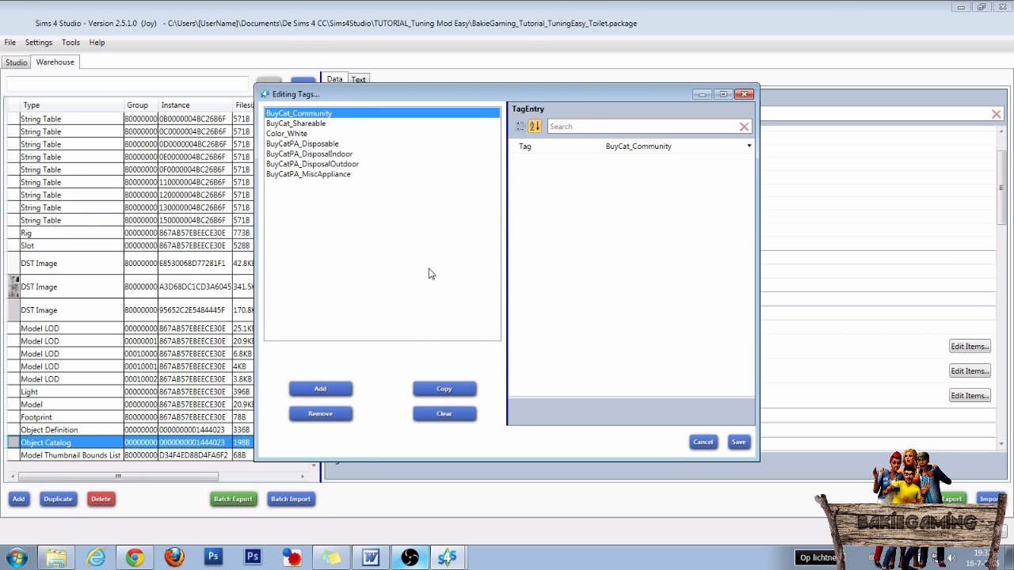
{"action": "left_click", "coordinate": [320, 390]}
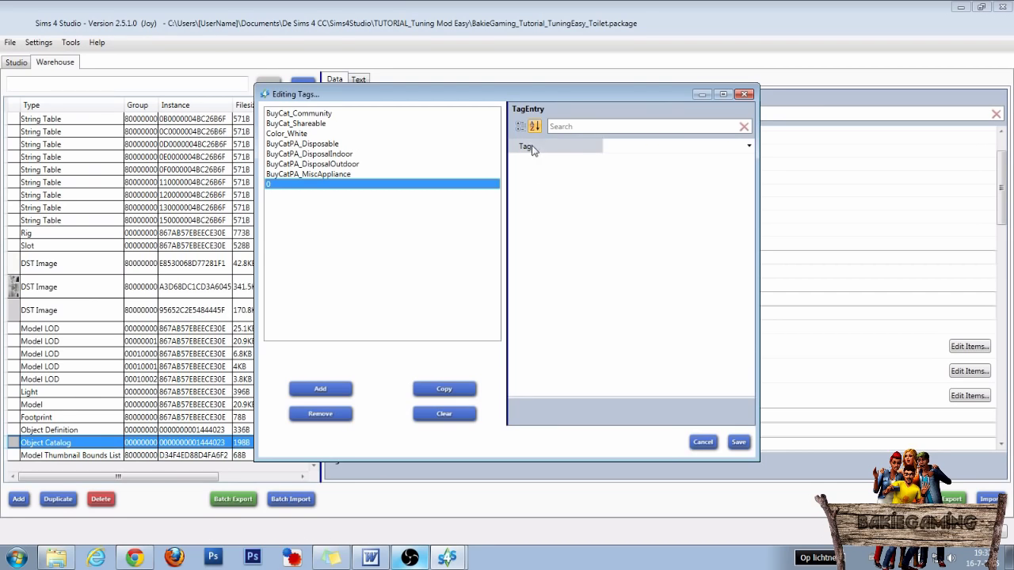
{"action": "left_click", "coordinate": [691, 146]}
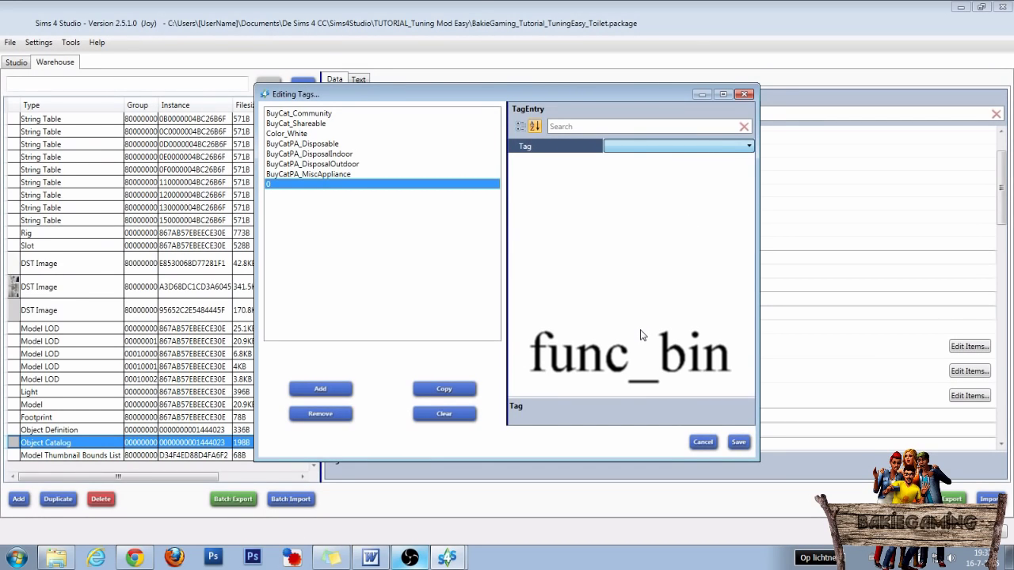
{"action": "type", "text": "func_bin"}
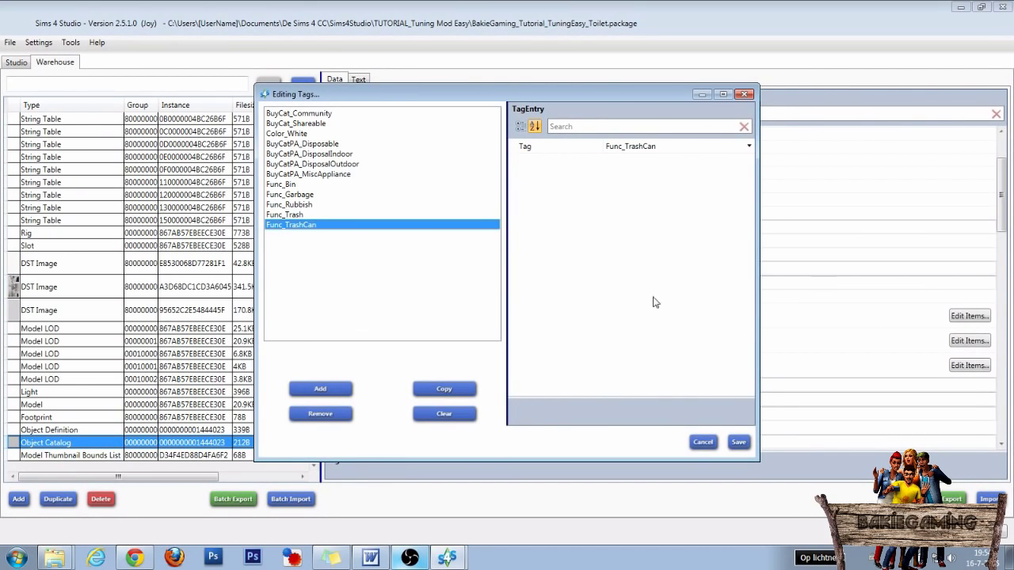
{"action": "left_click", "coordinate": [738, 442]}
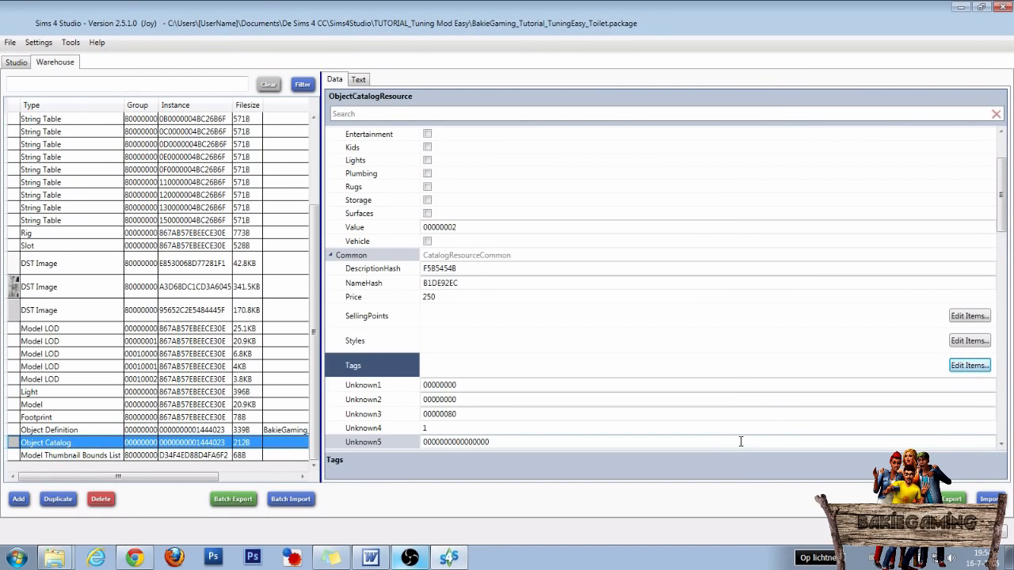
Return to the toilet's studio view and open its texture settings
{"action": "left_click", "coordinate": [17, 63]}
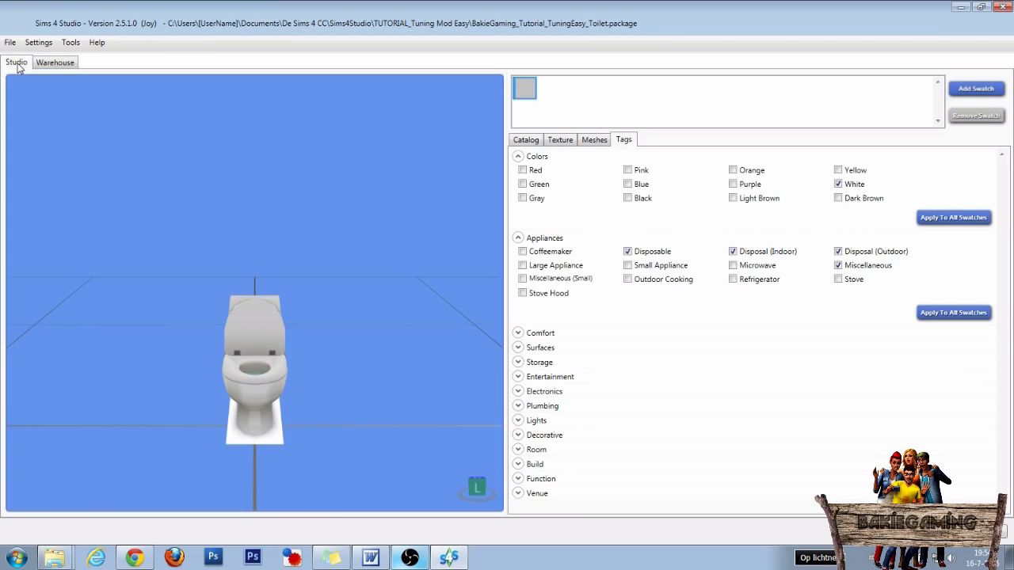
{"action": "left_click", "coordinate": [563, 141]}
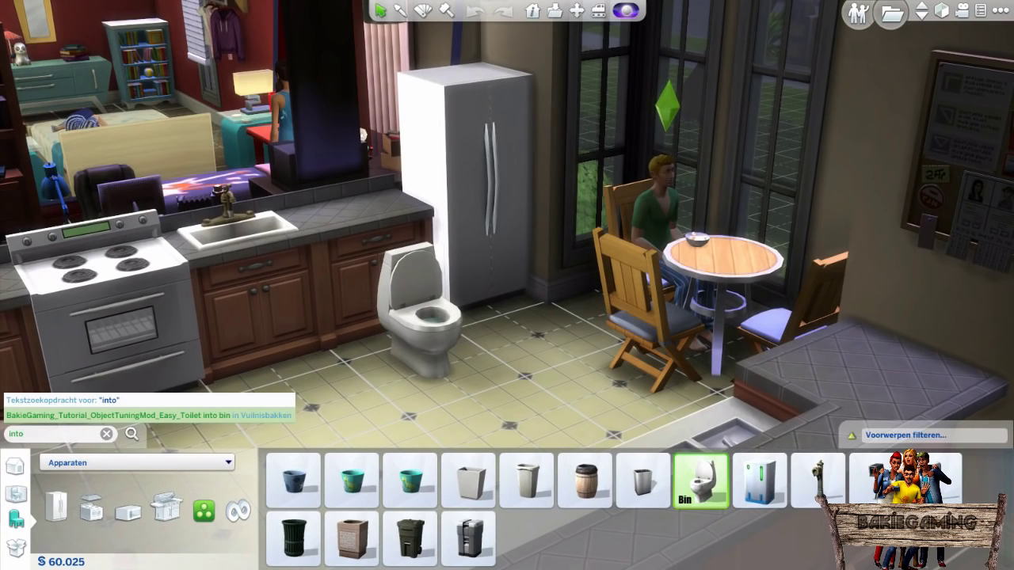
Switch The Sims 4 from build mode to live mode with the modded toilet placed in the kitchen
{"action": "key", "text": "F1"}
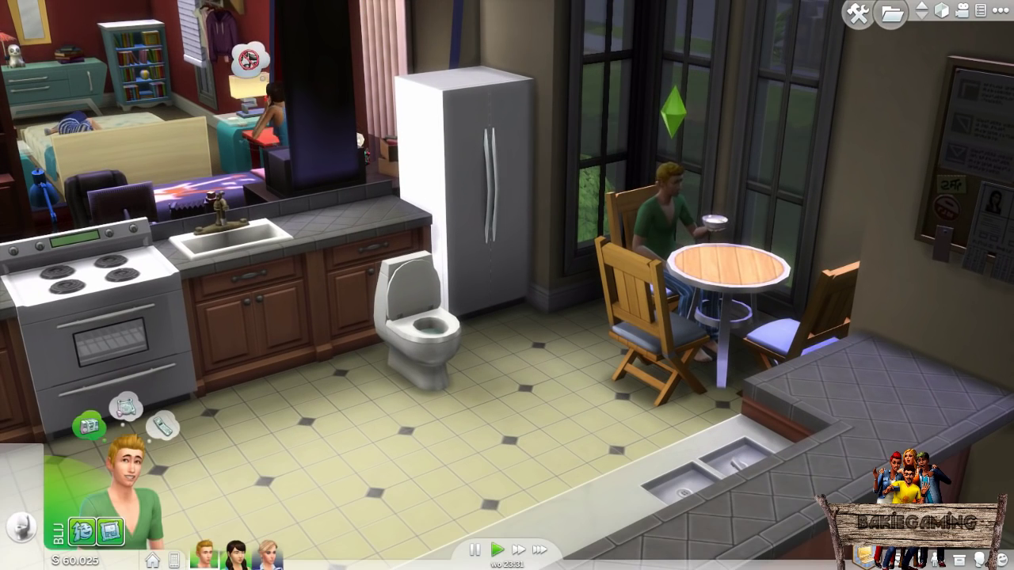